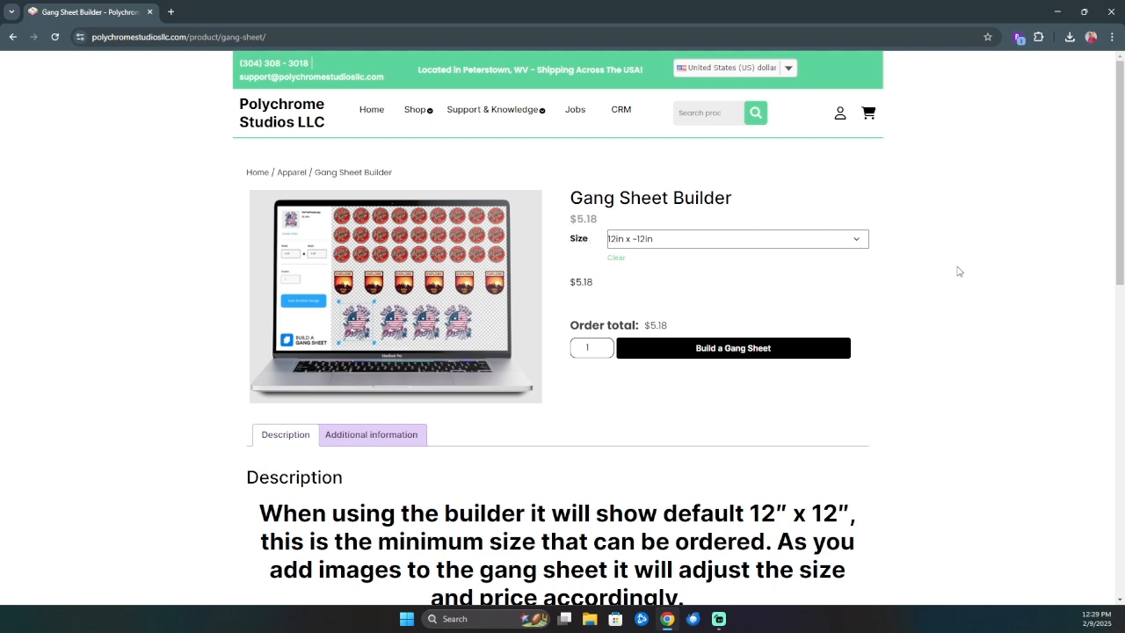
Step: Start a brand new gang sheet in the builder and upload the tumbler image from the Downloads folder
click(721, 355)
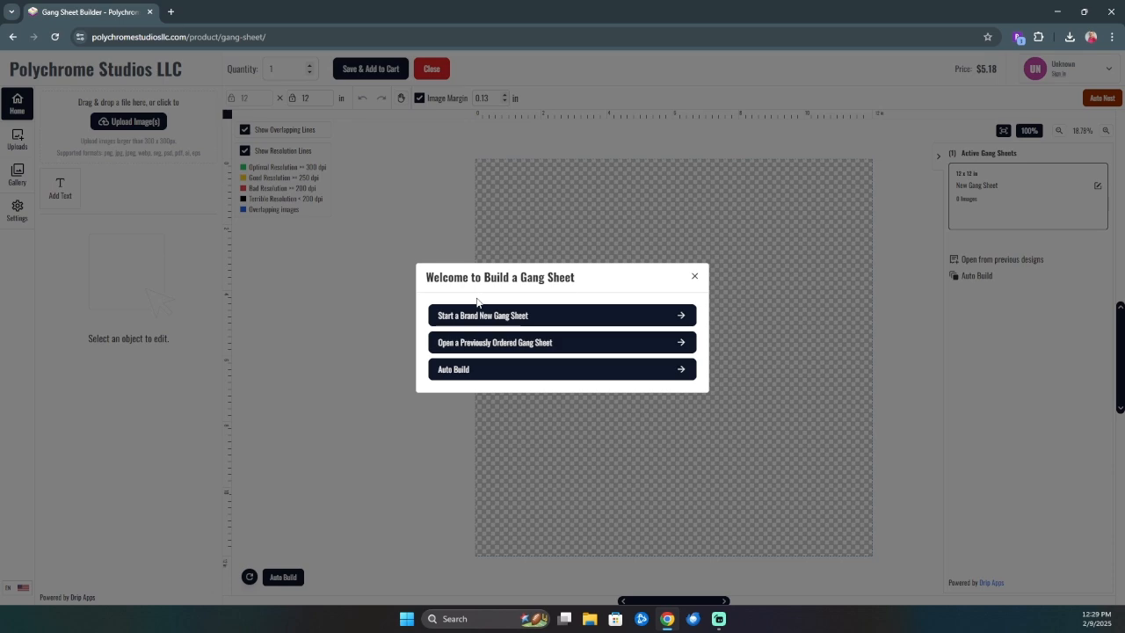
click(551, 317)
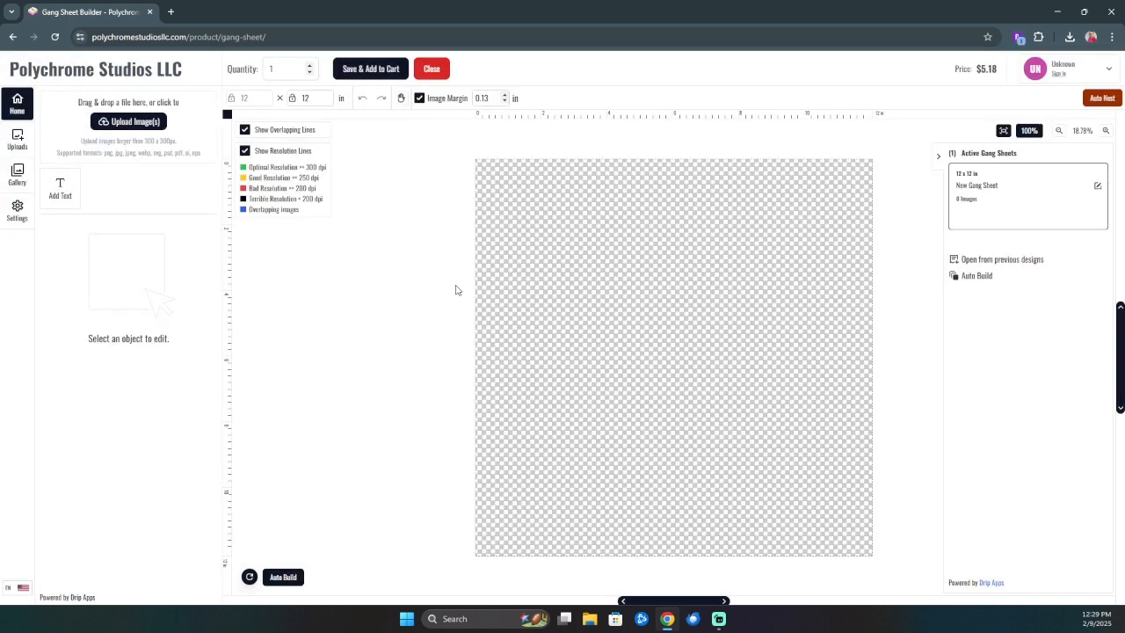
click(140, 126)
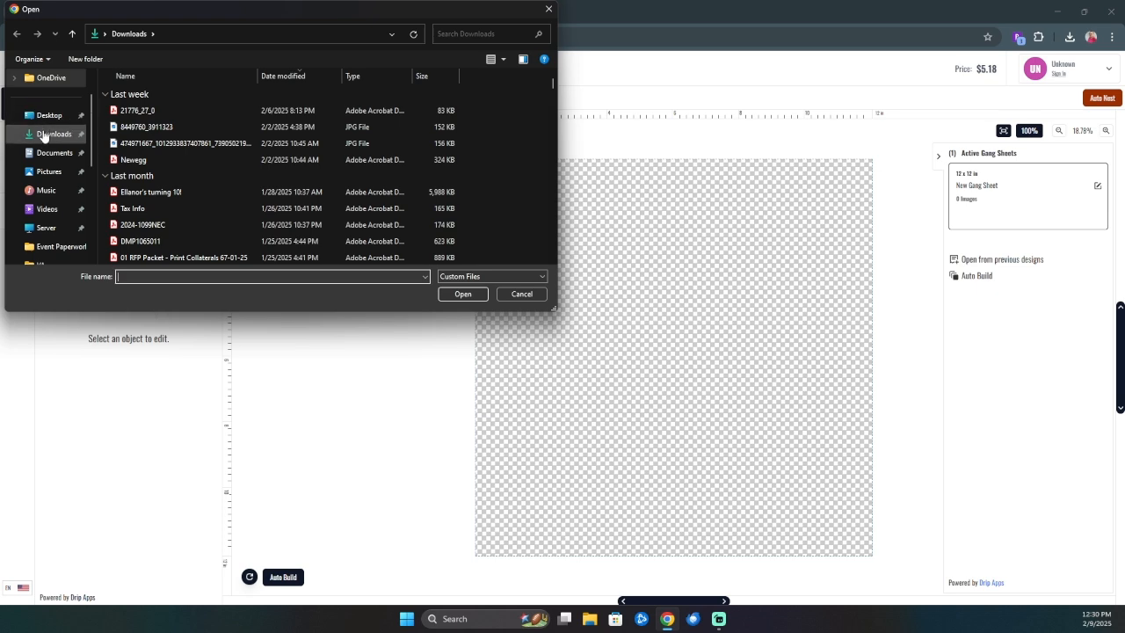
scroll(185, 193, down, 3)
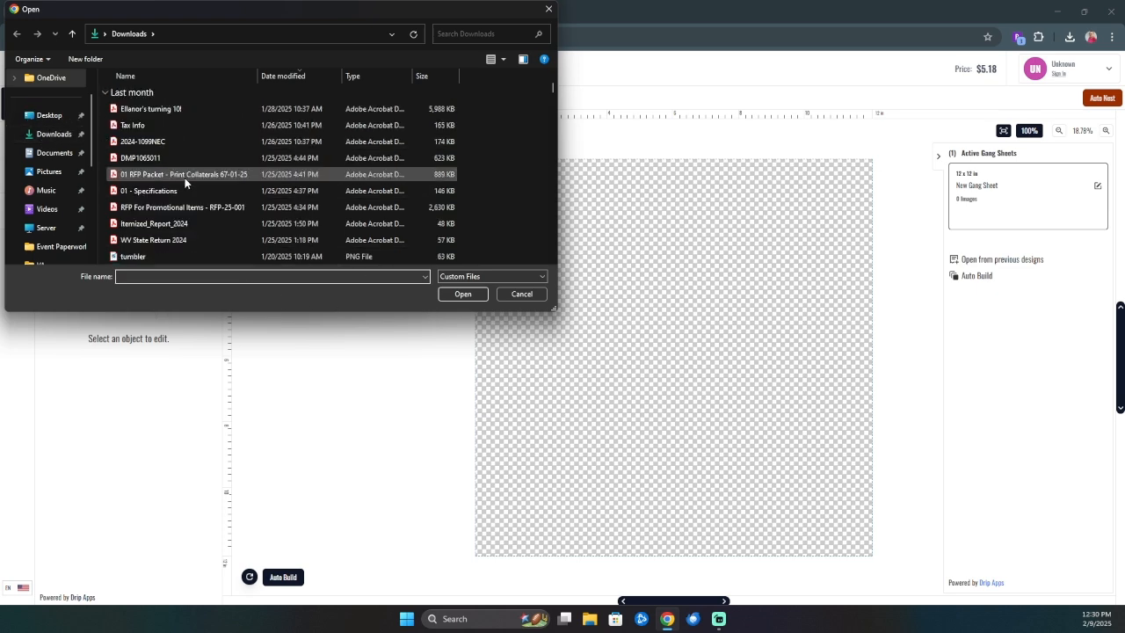
click(176, 209)
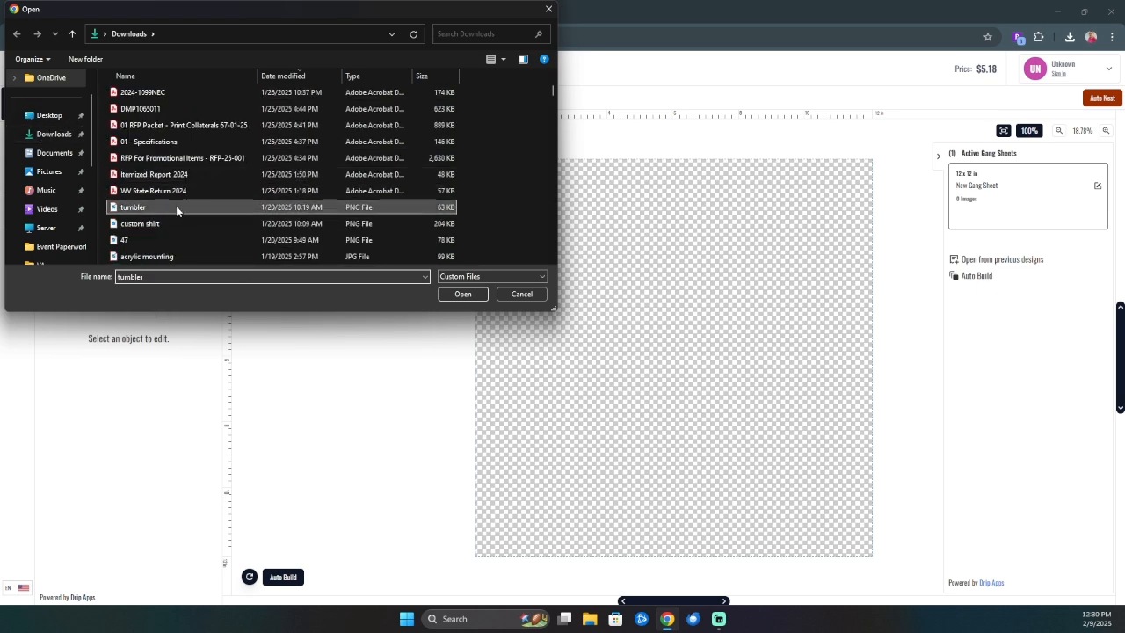
click(472, 294)
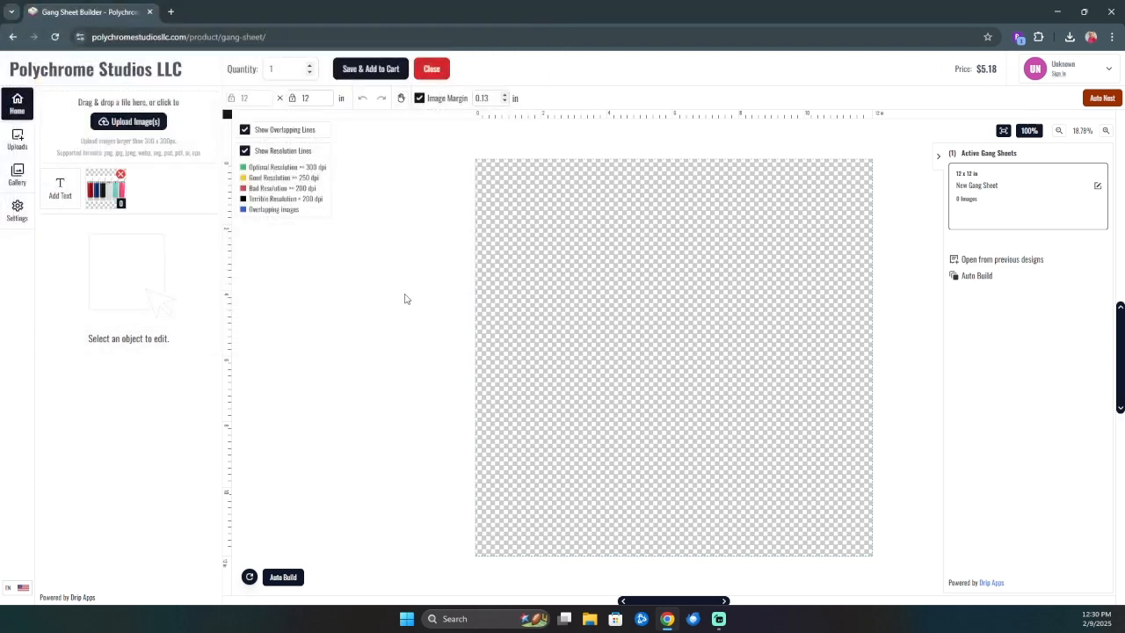
Step: Upload the custom shirt image from the Downloads folder to the gang sheet's images
click(123, 122)
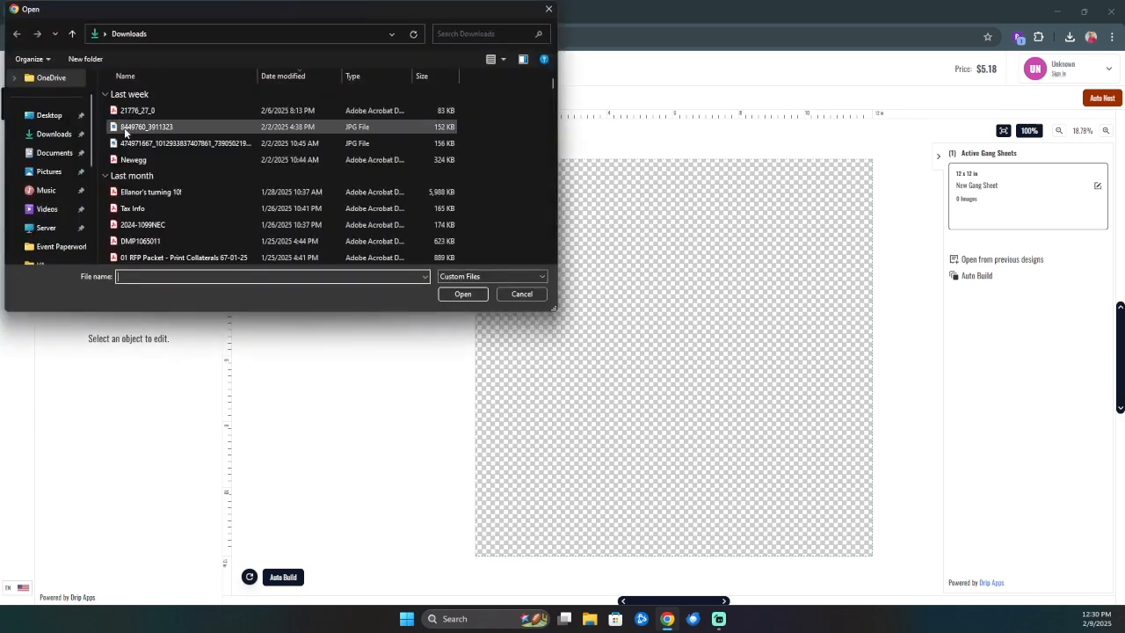
scroll(181, 176, down, 5)
click(178, 224)
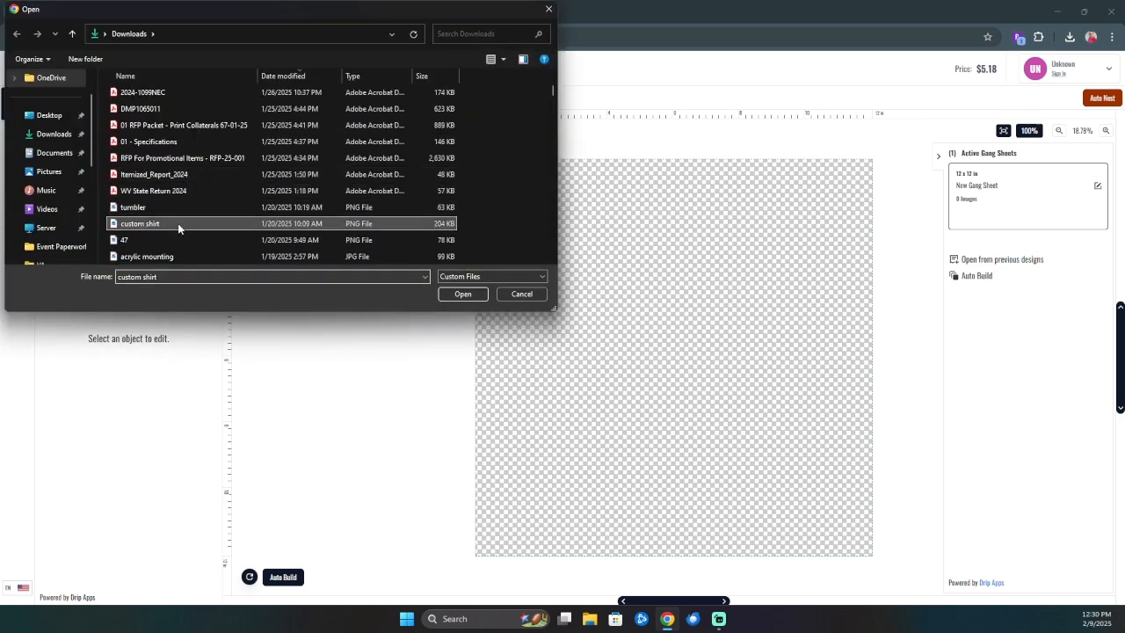
click(461, 293)
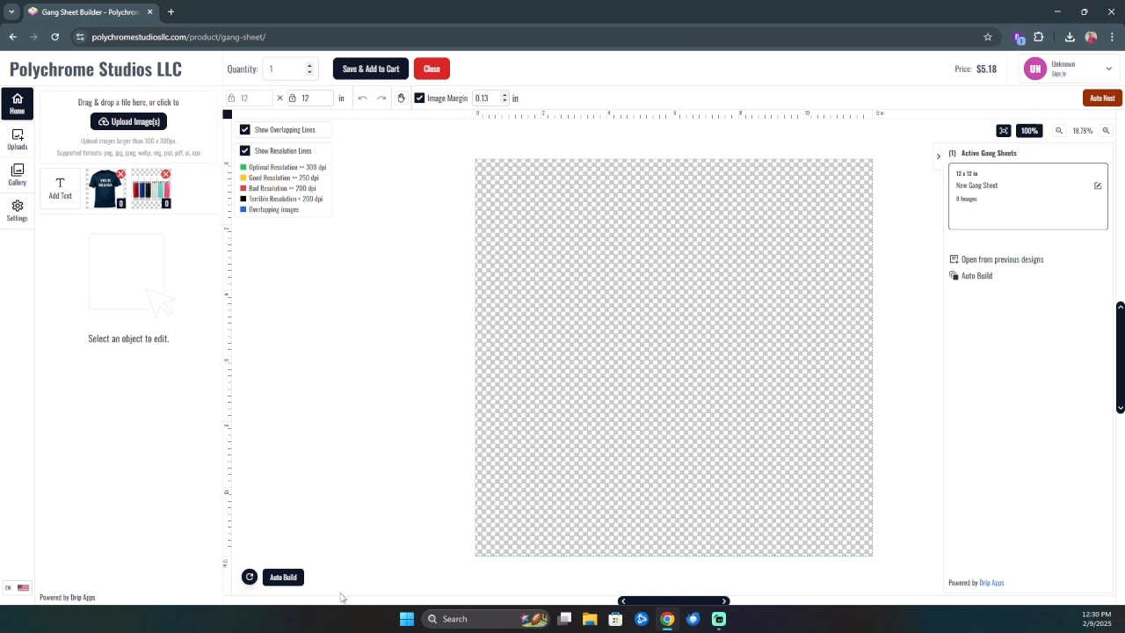
Step: Open Auto Build and set the quantities to 1 for the shirt image and 2 for the tumbler image
click(298, 576)
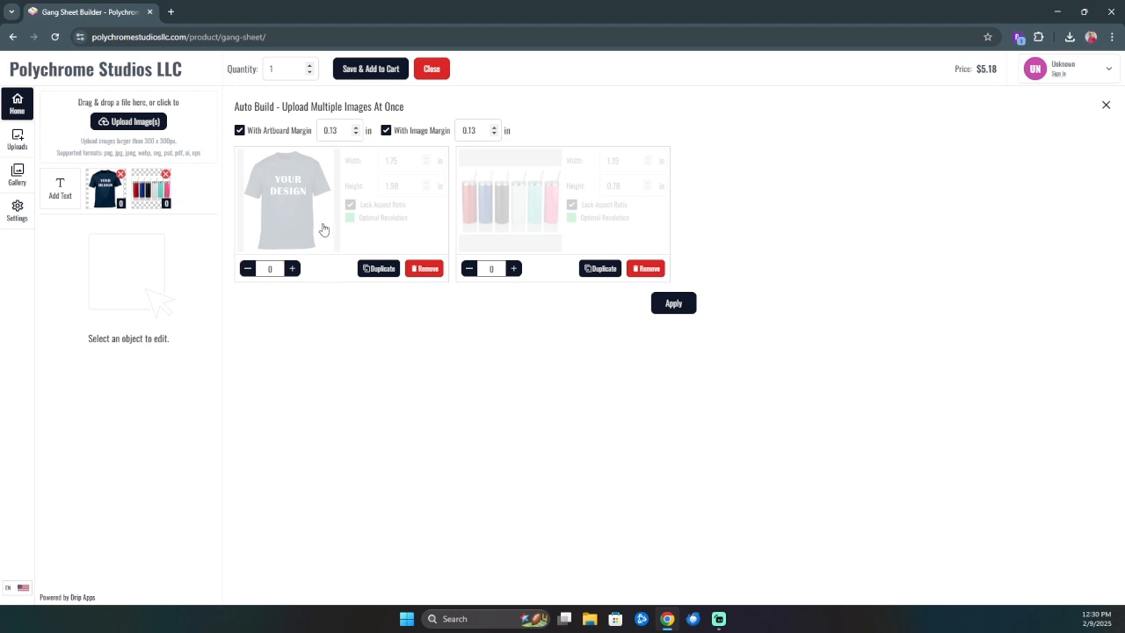
click(292, 269)
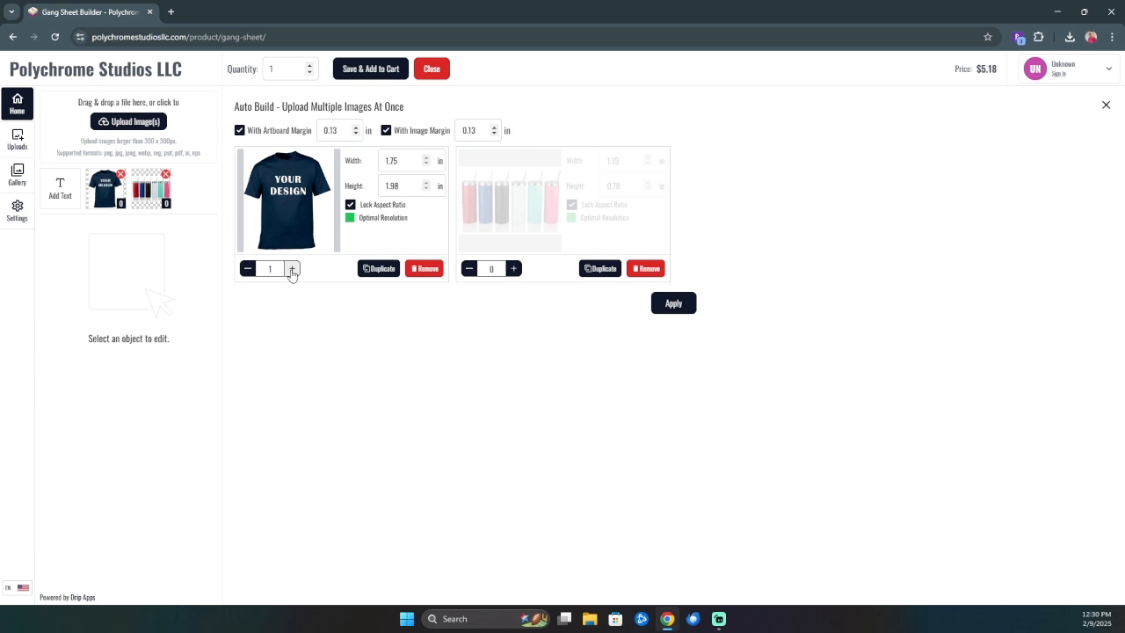
click(513, 269)
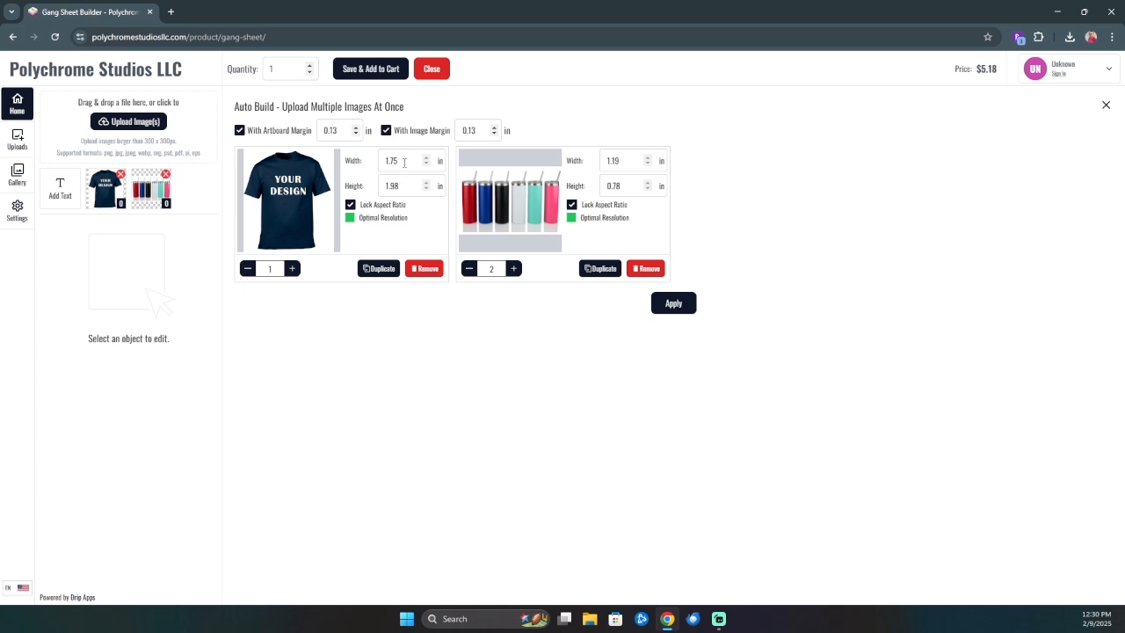
Step: Try widths of 12, 9, 5 and 3 inches for the shirt image with its aspect ratio locked
drag(405, 162, 381, 161)
text(12)
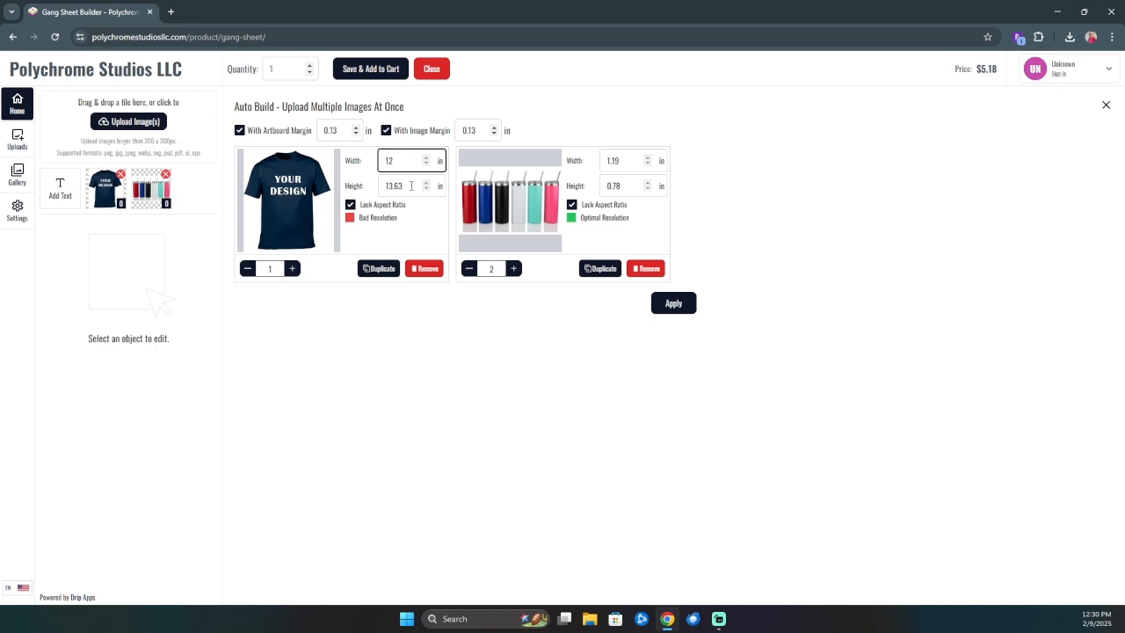
click(410, 186)
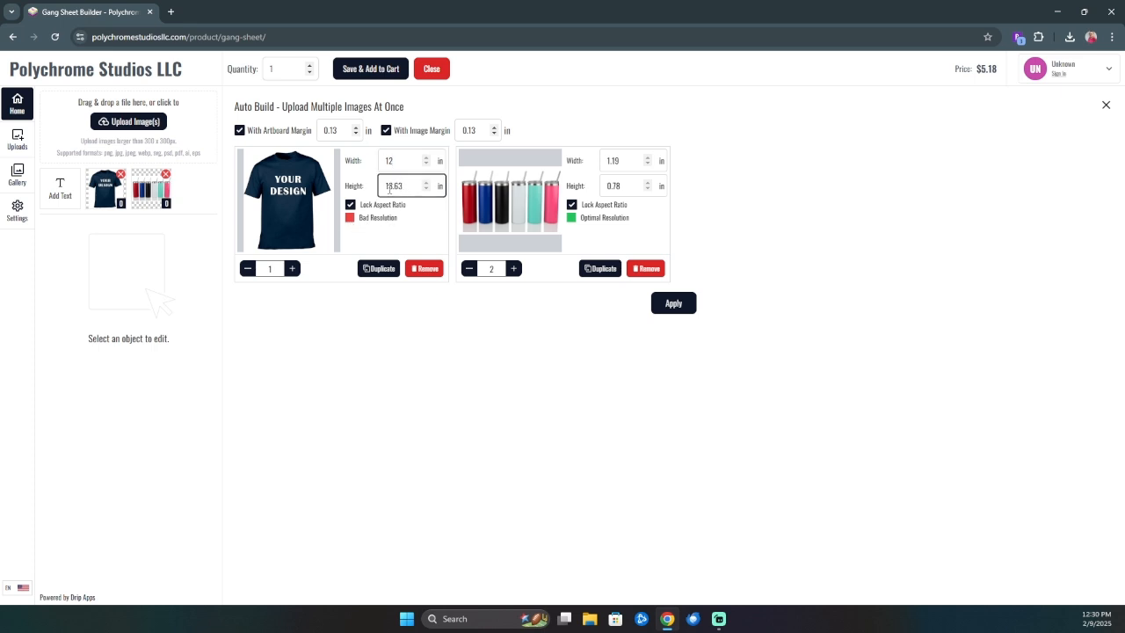
key(shift+Tab)
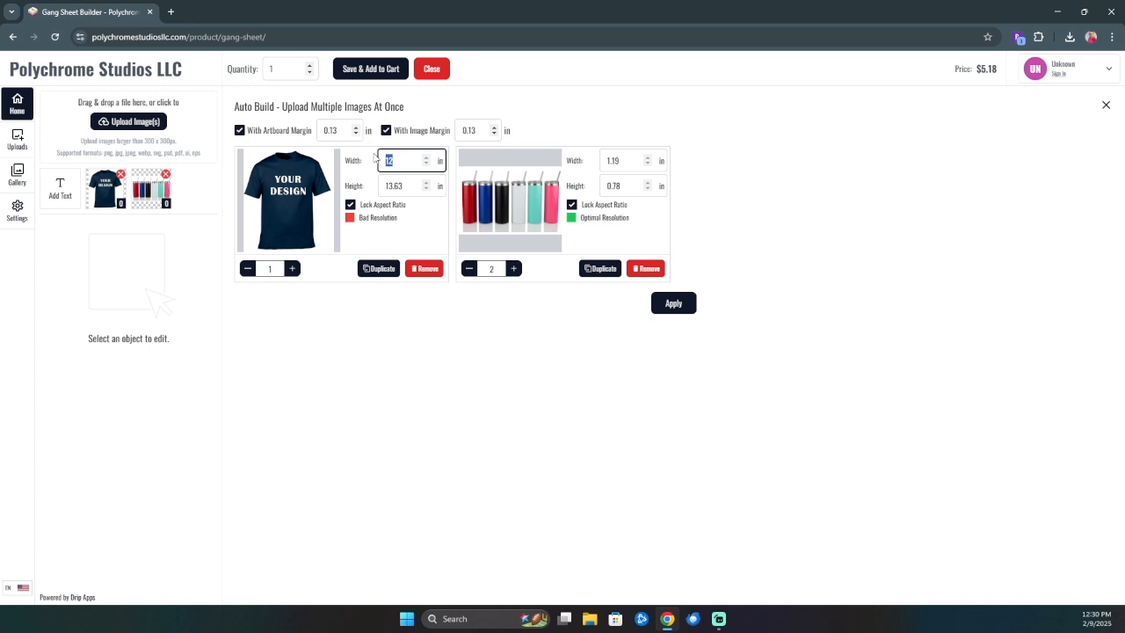
text(9)
click(411, 185)
click(386, 160)
text(5)
click(410, 186)
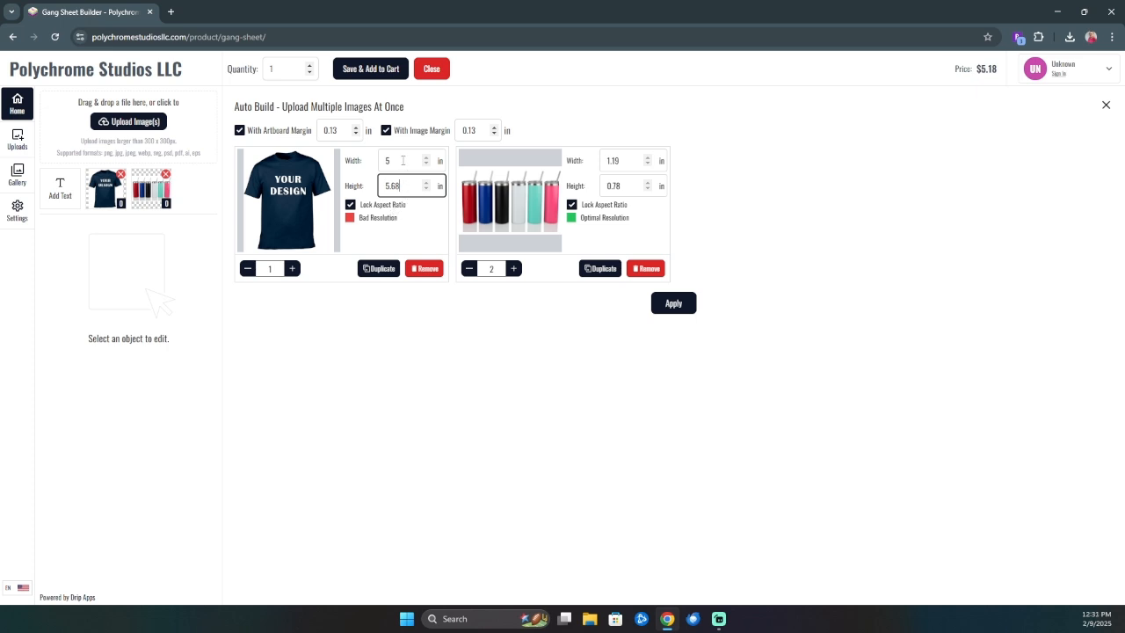
double_click(403, 160)
text(3)
click(408, 185)
Step: Set the shirt image's width to 1 inch and the tumbler image's width to 6 inches
double_click(405, 161)
text(1)
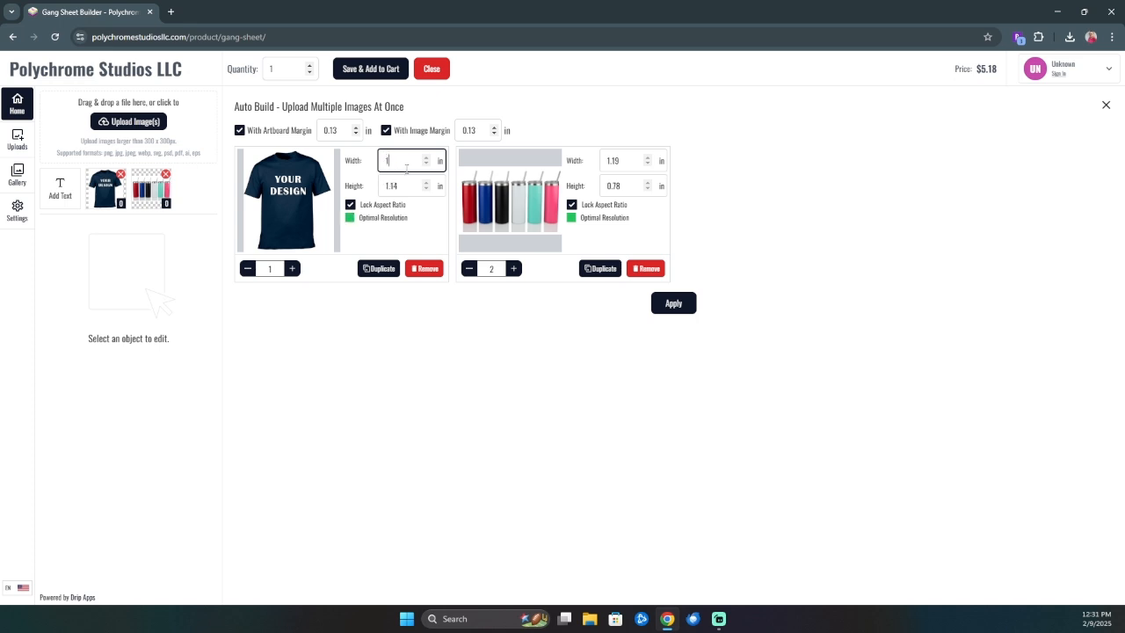
click(407, 185)
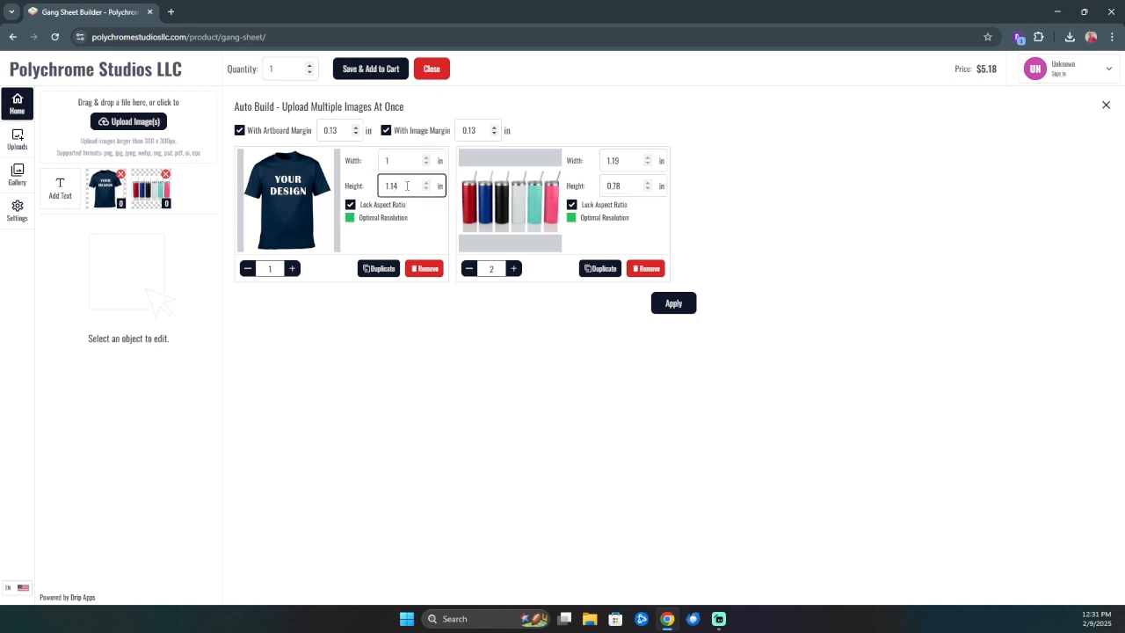
double_click(606, 160)
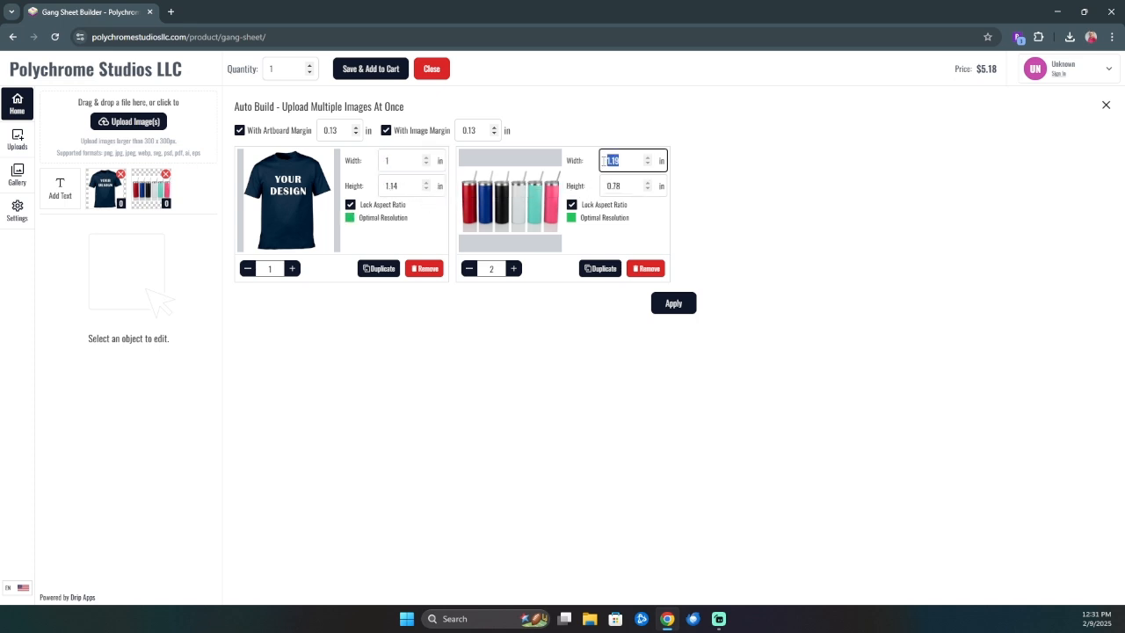
text(6)
click(630, 187)
Step: Upload the horse 2 image from the Downloads folder to the Auto Build list
click(151, 123)
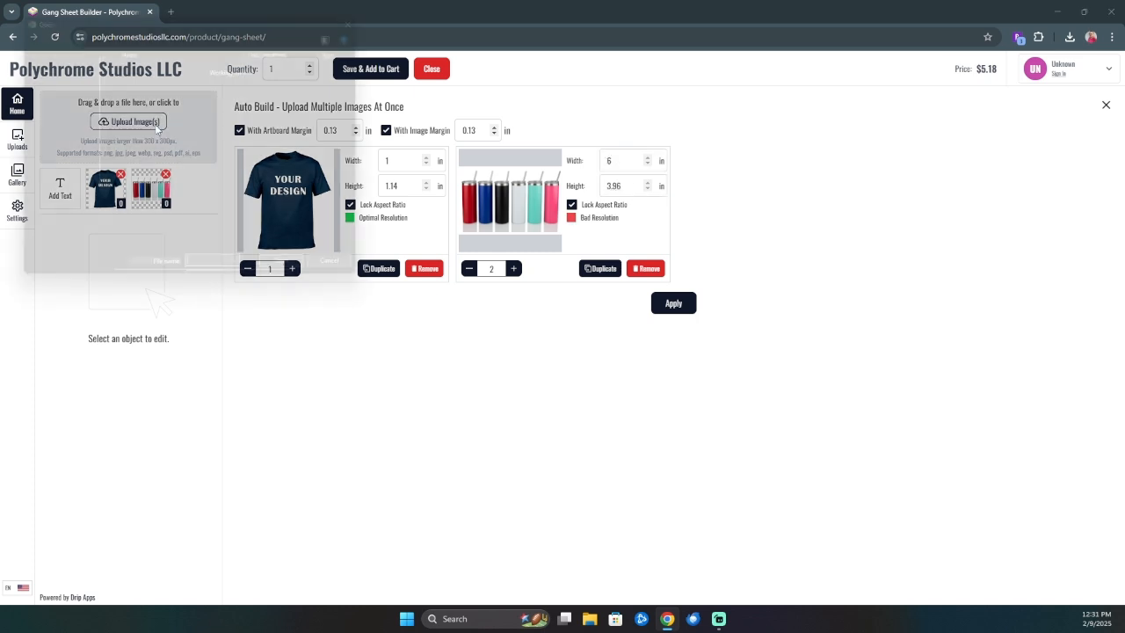
scroll(250, 174, down, 6)
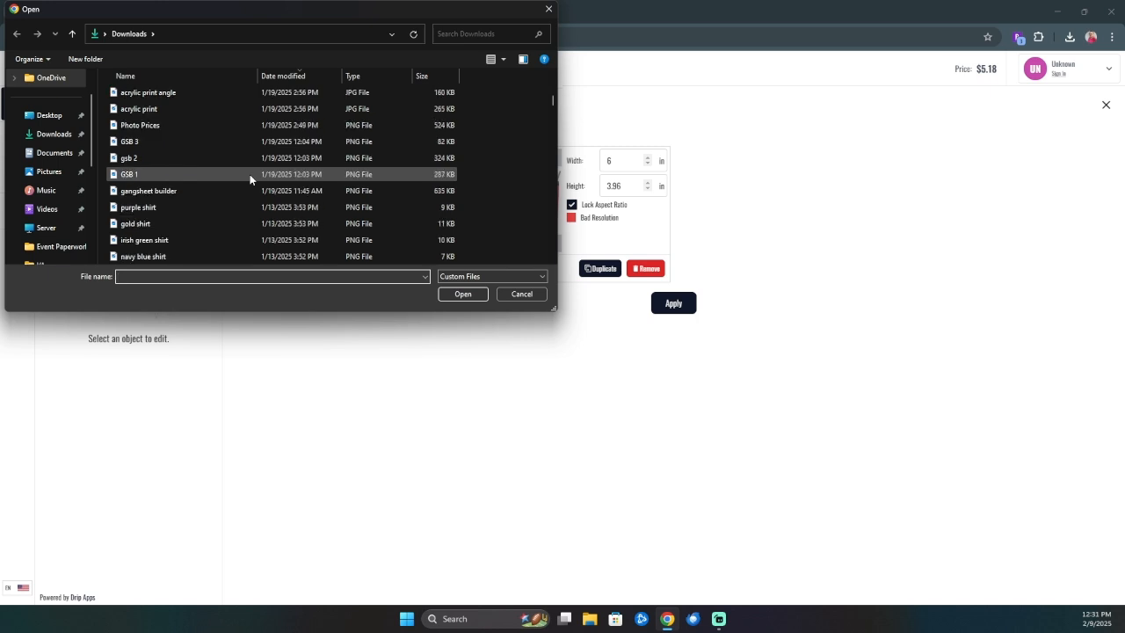
scroll(208, 176, down, 4)
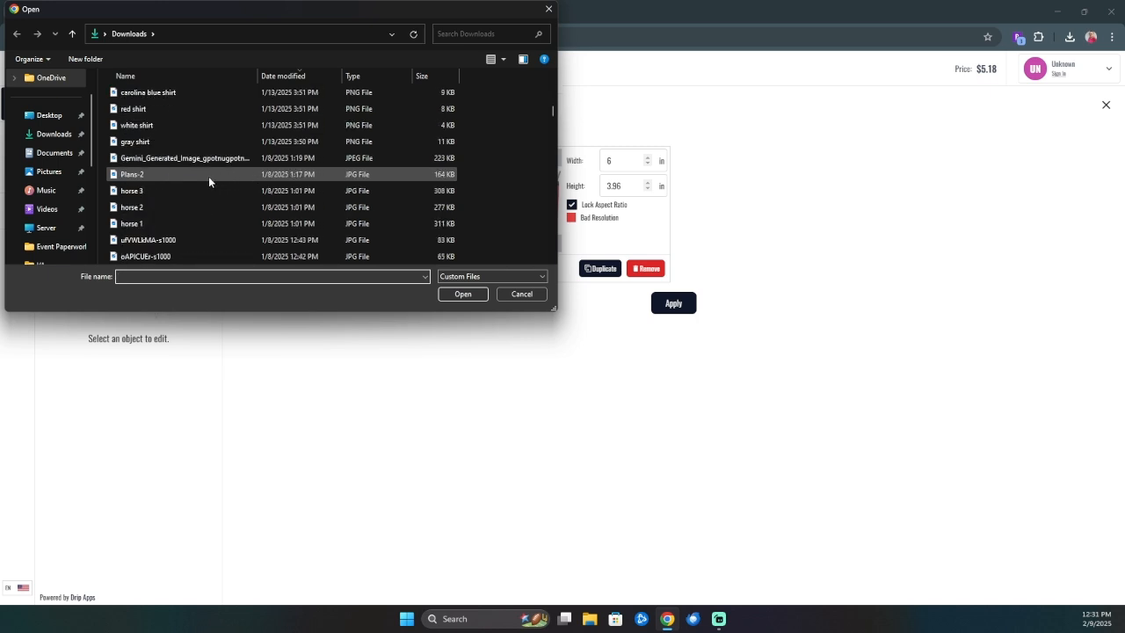
click(161, 157)
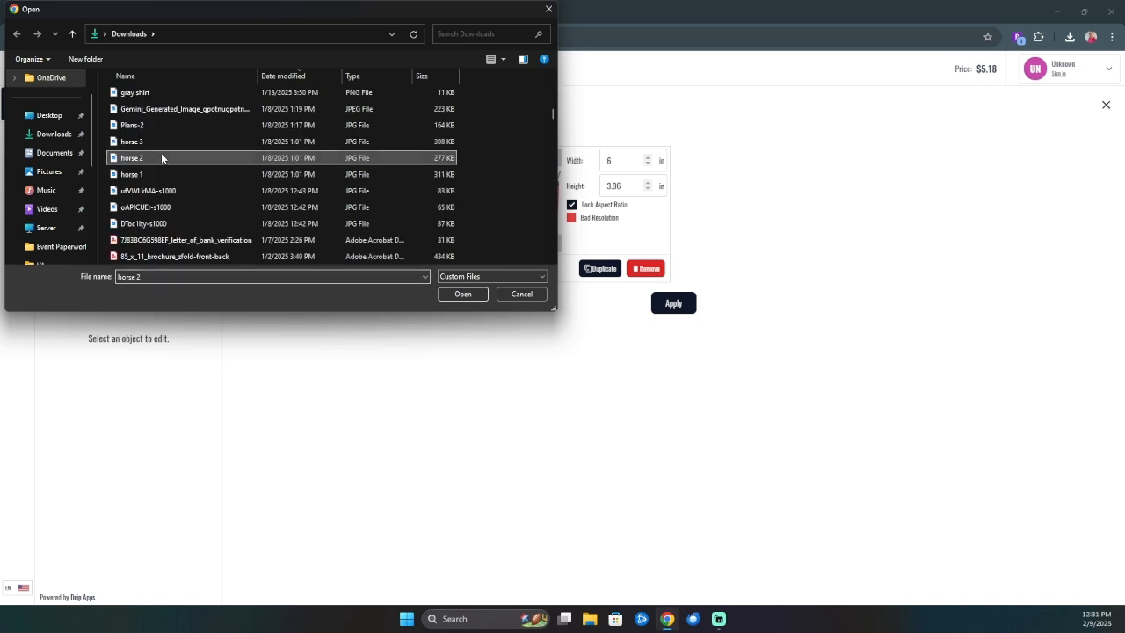
click(463, 296)
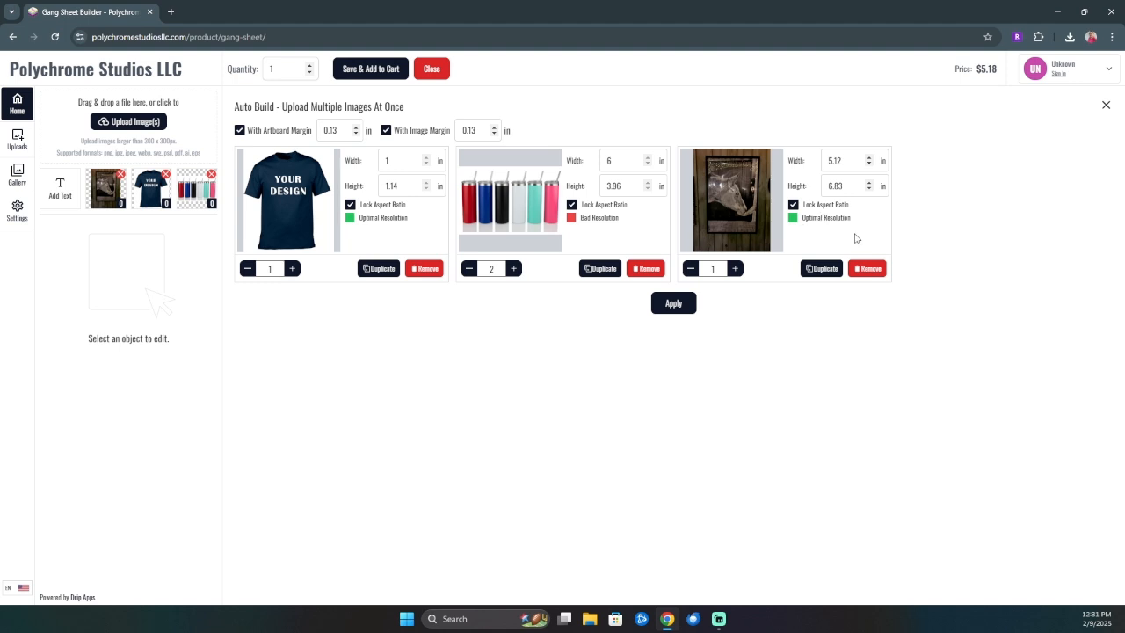
Step: Make the horse image 6 inches wide with a quantity of 3 and apply the Auto Build layout
drag(849, 160, 823, 162)
text(7)
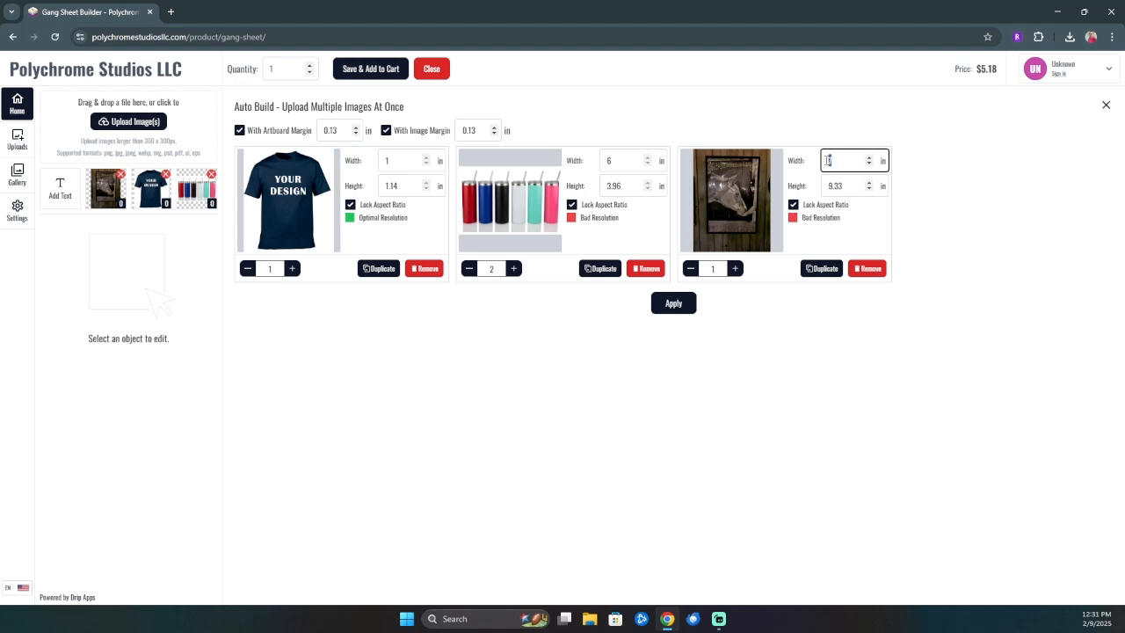
key(BackSpace)
text(6)
click(847, 186)
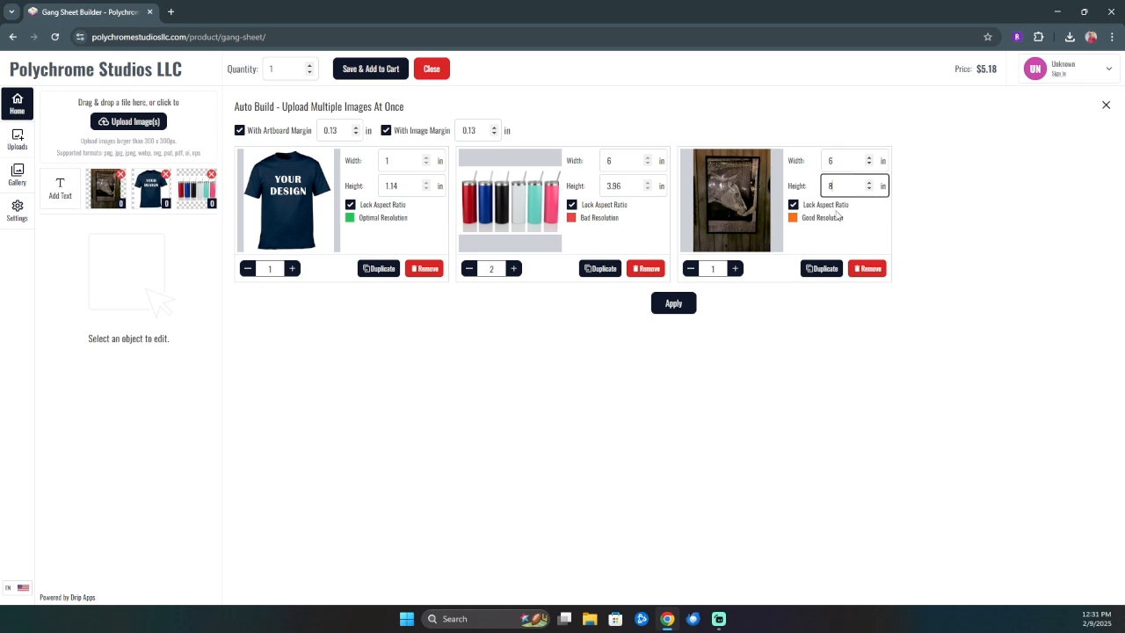
click(736, 269)
click(691, 306)
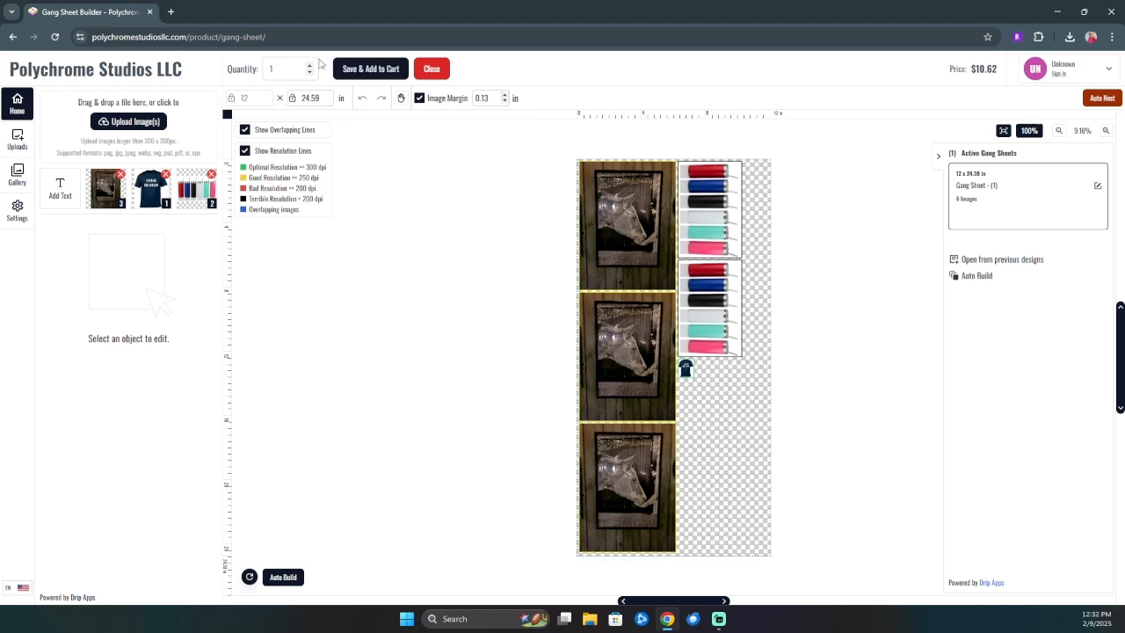
Step: Save the design to the cart, naming it "Sample Sheet -" followed by the customer's name, with Print Anyway enabled
click(361, 70)
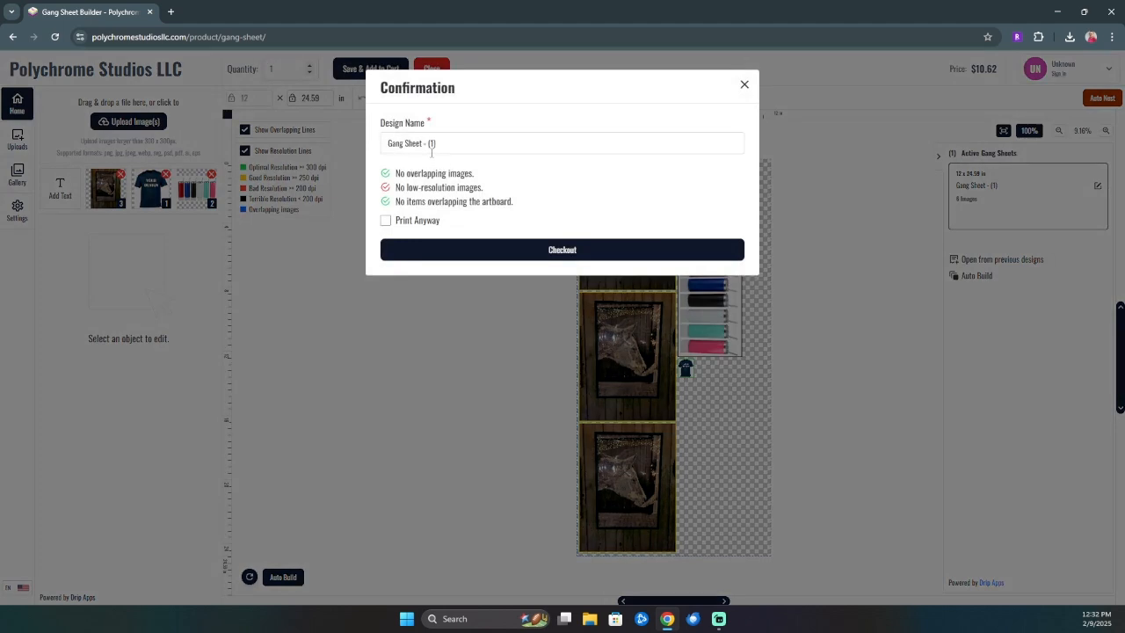
drag(454, 143, 385, 141)
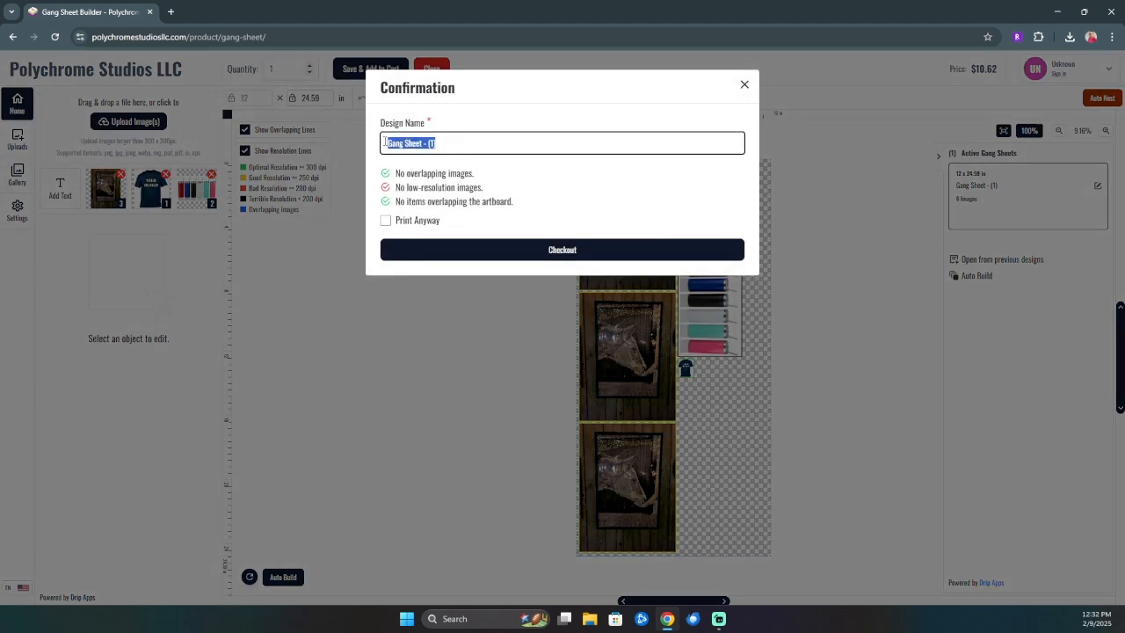
text(Samp)
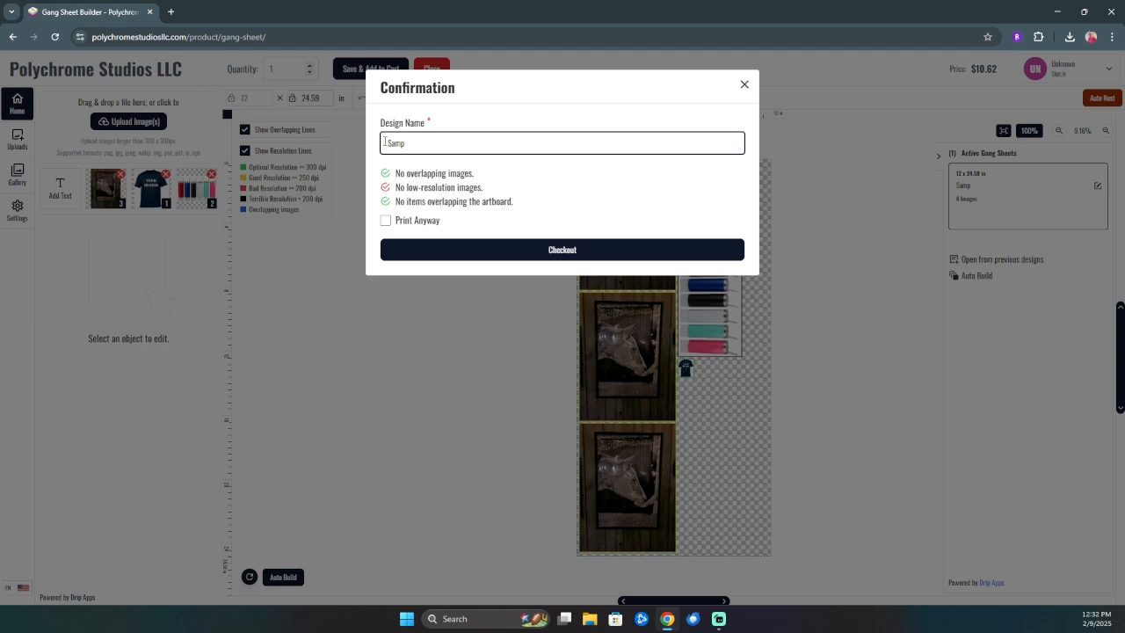
text(le Sheet - P Harvey)
click(385, 221)
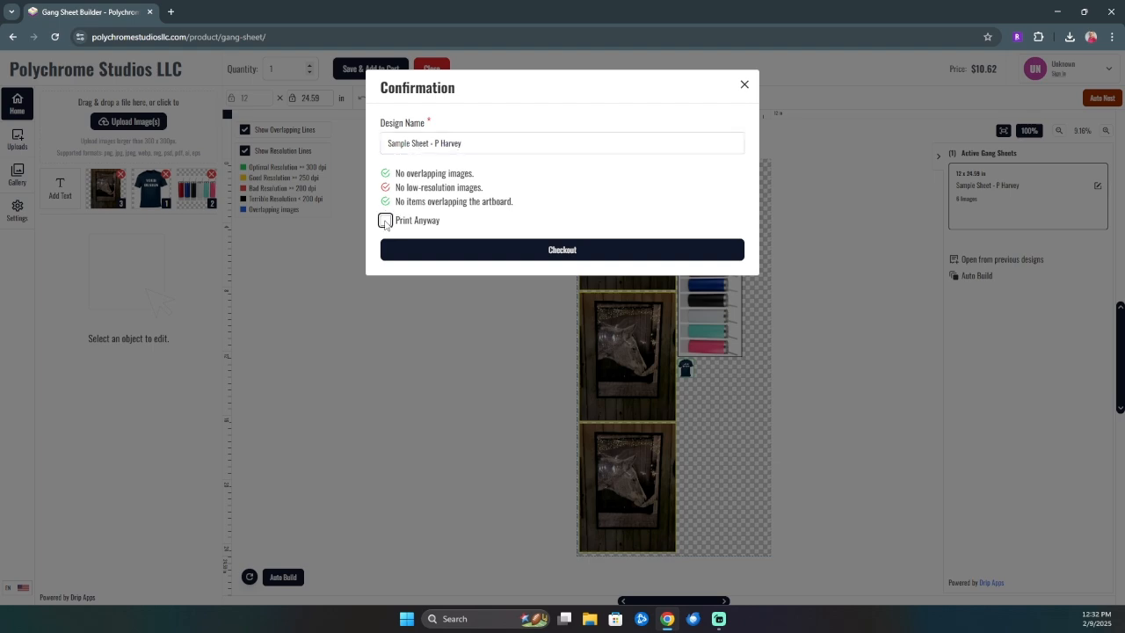
click(505, 250)
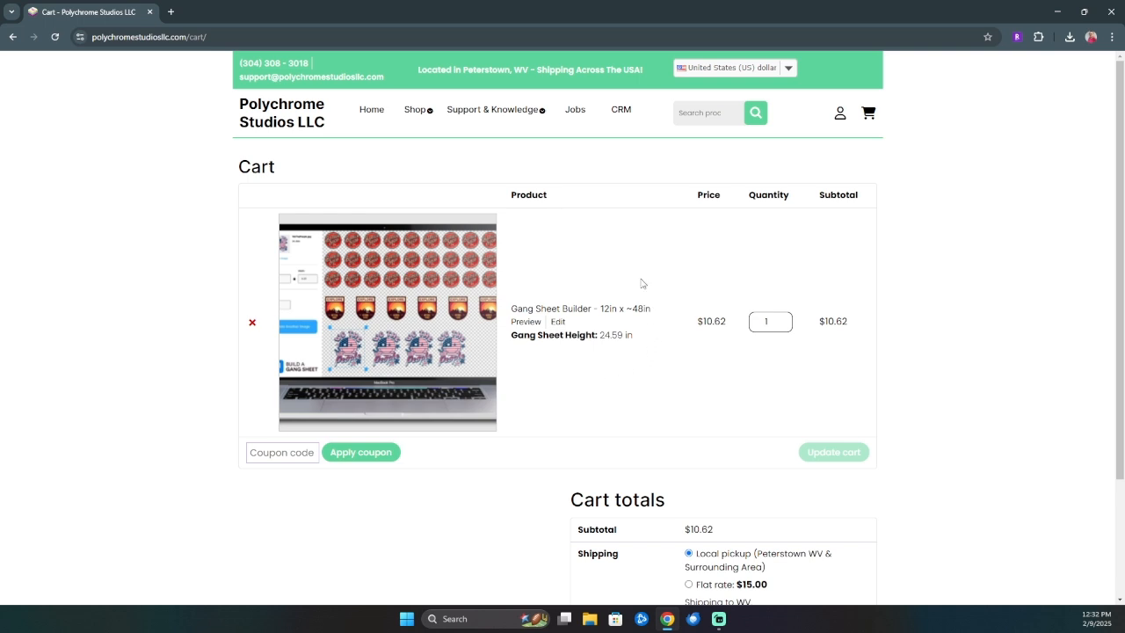
Step: Return to the shop's DTF Gang Sheet Builder product and launch the builder again
mouse_move(417, 112)
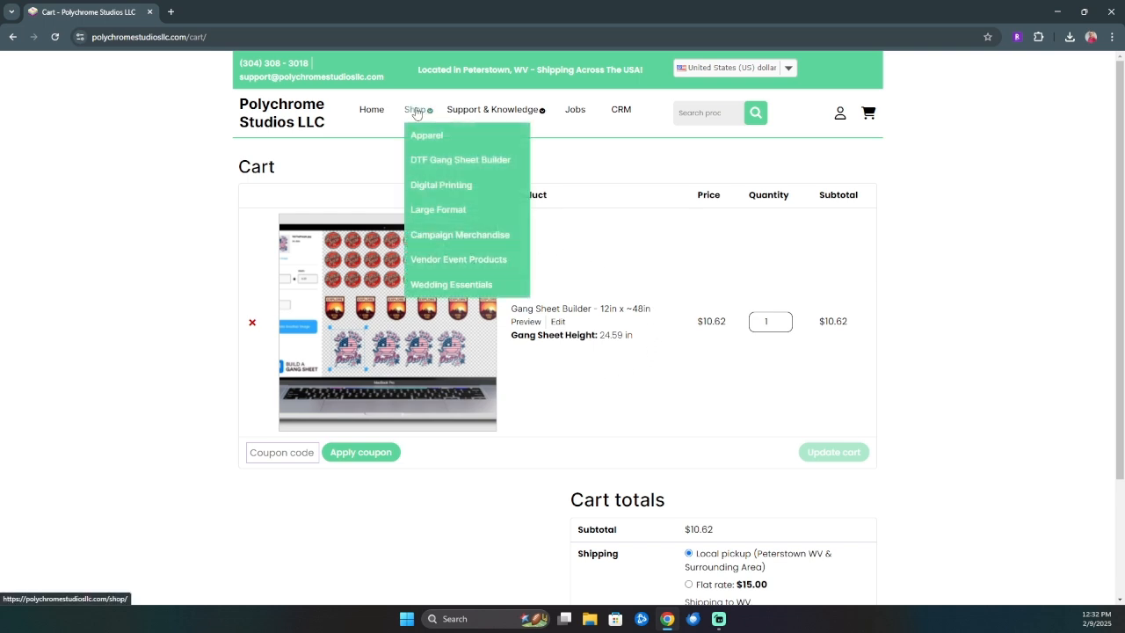
click(434, 167)
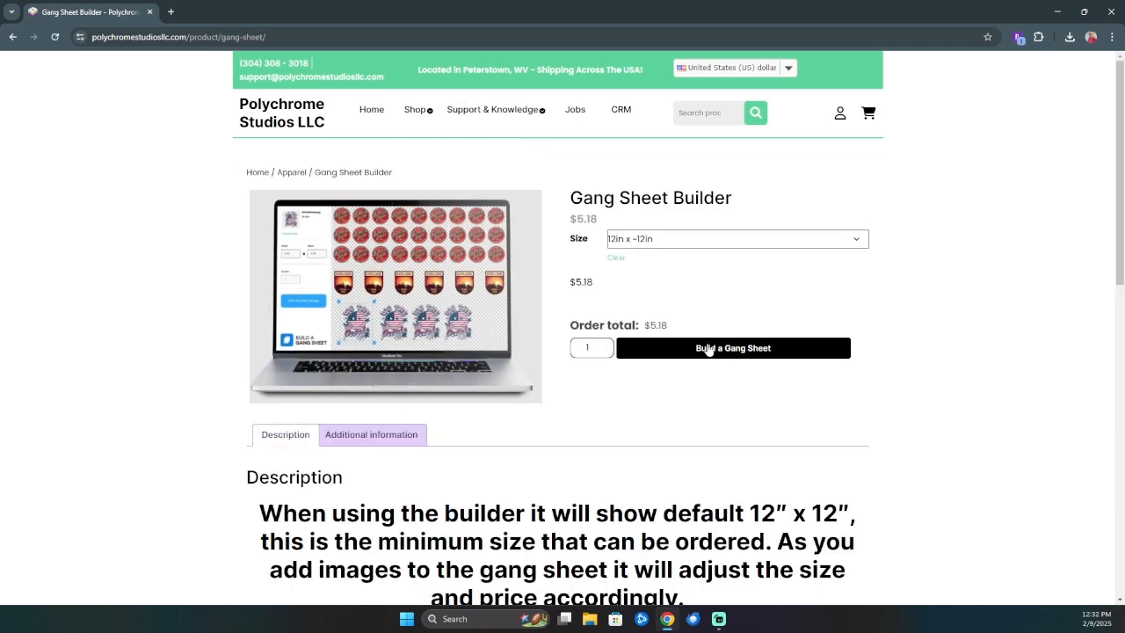
click(712, 353)
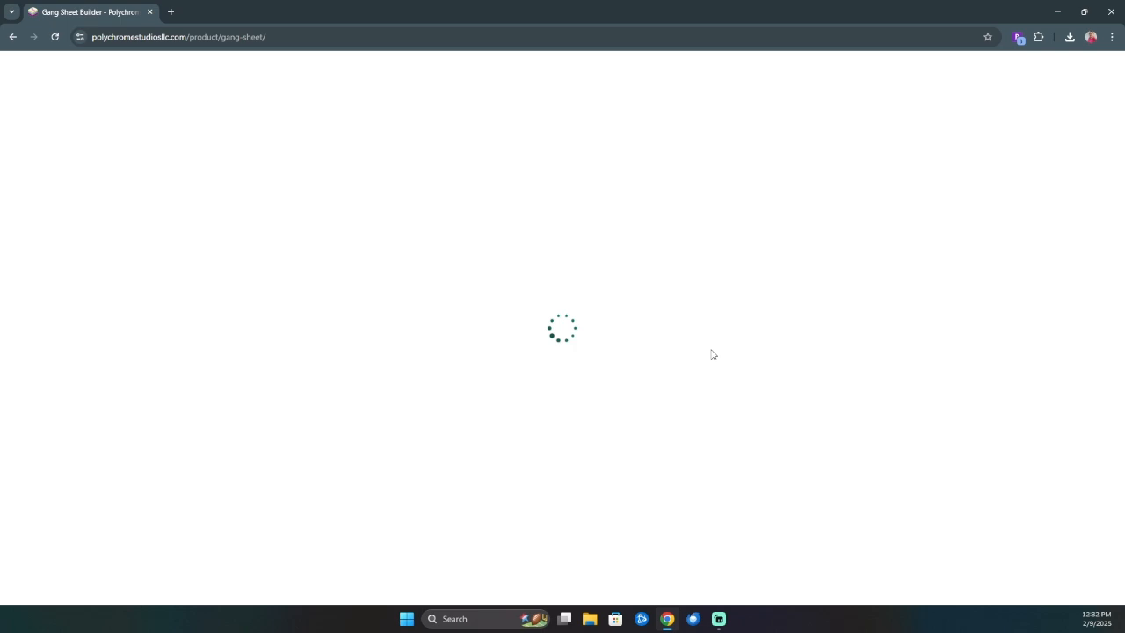